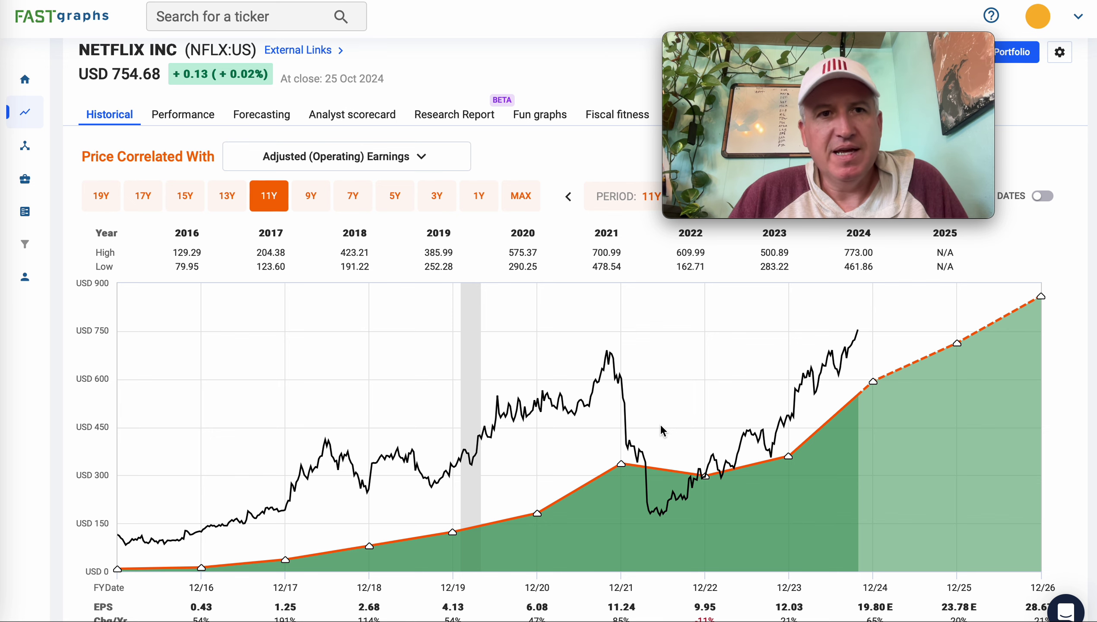
Examine Netflix's 11-year price chart against adjusted operating earnings, including the yearly EPS row below it.
scroll(662, 430, "up", 1)
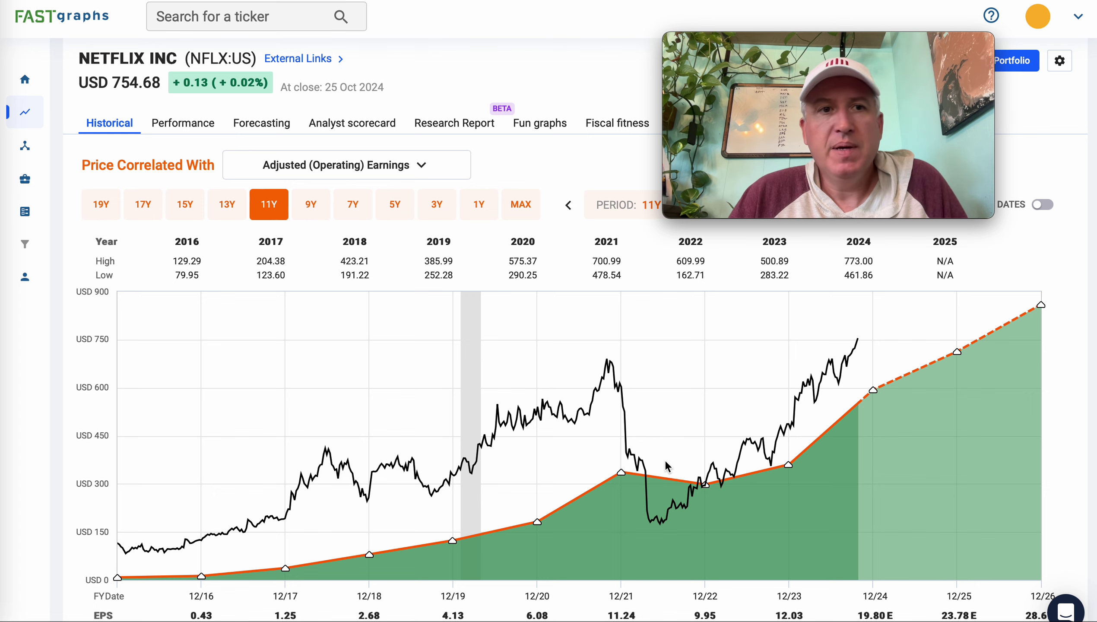
scroll(665, 460, "down", 1)
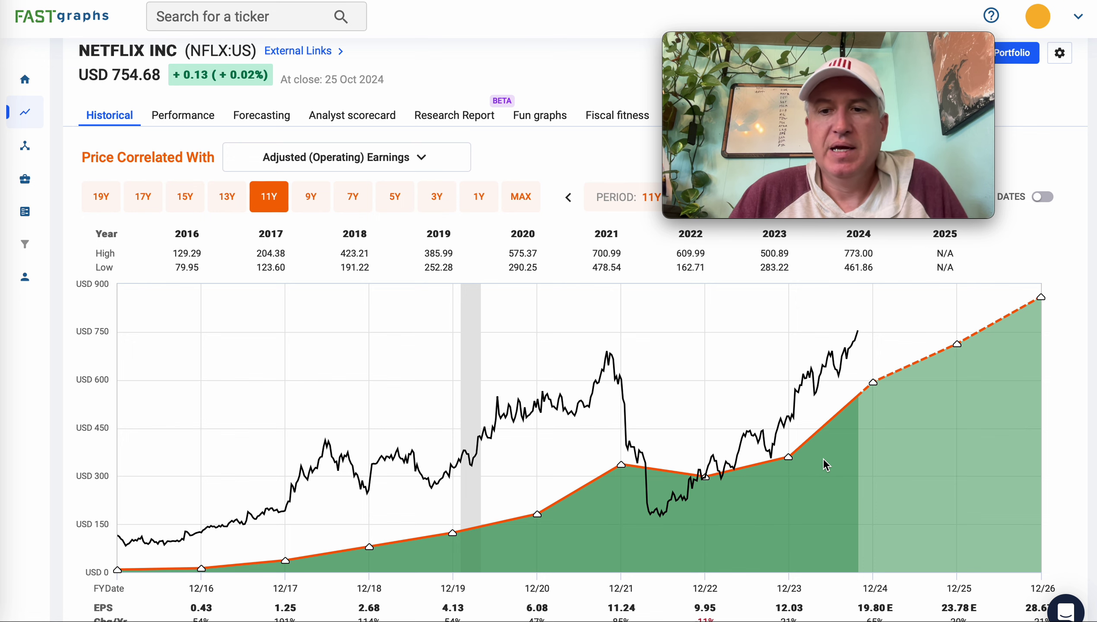
scroll(826, 514, "down", 1)
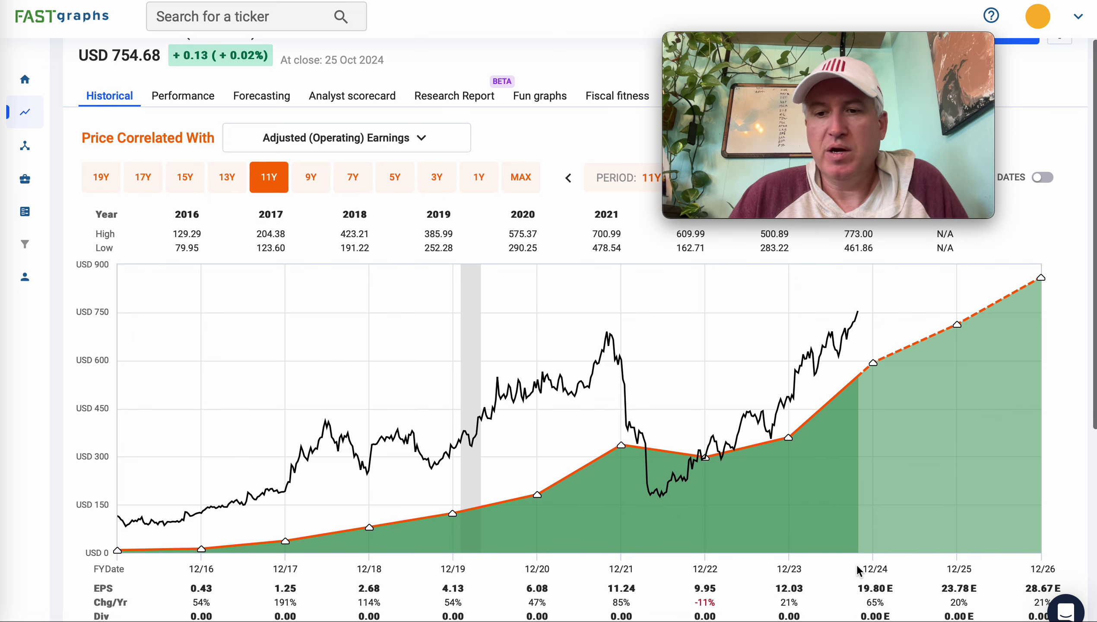
scroll(792, 520, "up", 2)
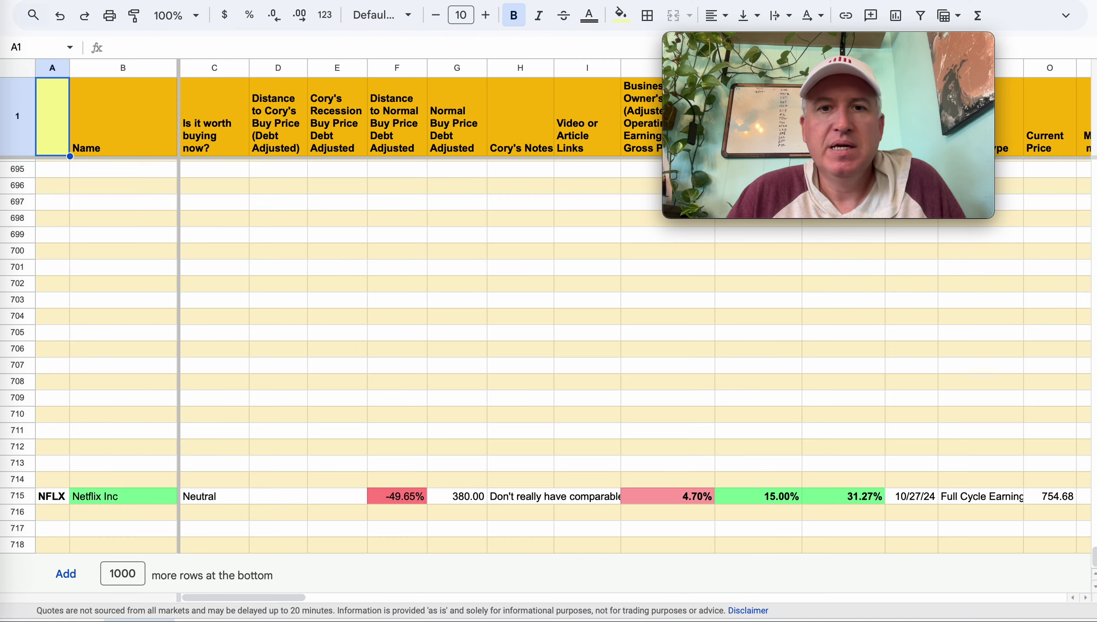
Switch to the valuation spreadsheet, uncover its column headings, and compare Netflix's three-year revenue growth with its earnings growth rate.
mouse_move(841, 46)
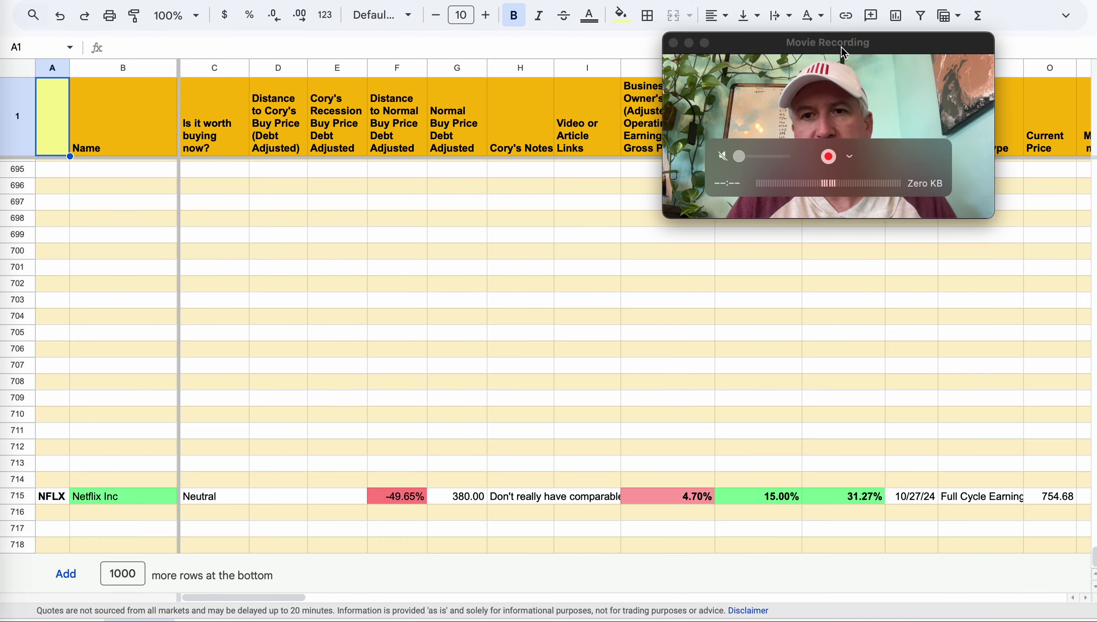
left_click_drag(840, 44, 869, 193)
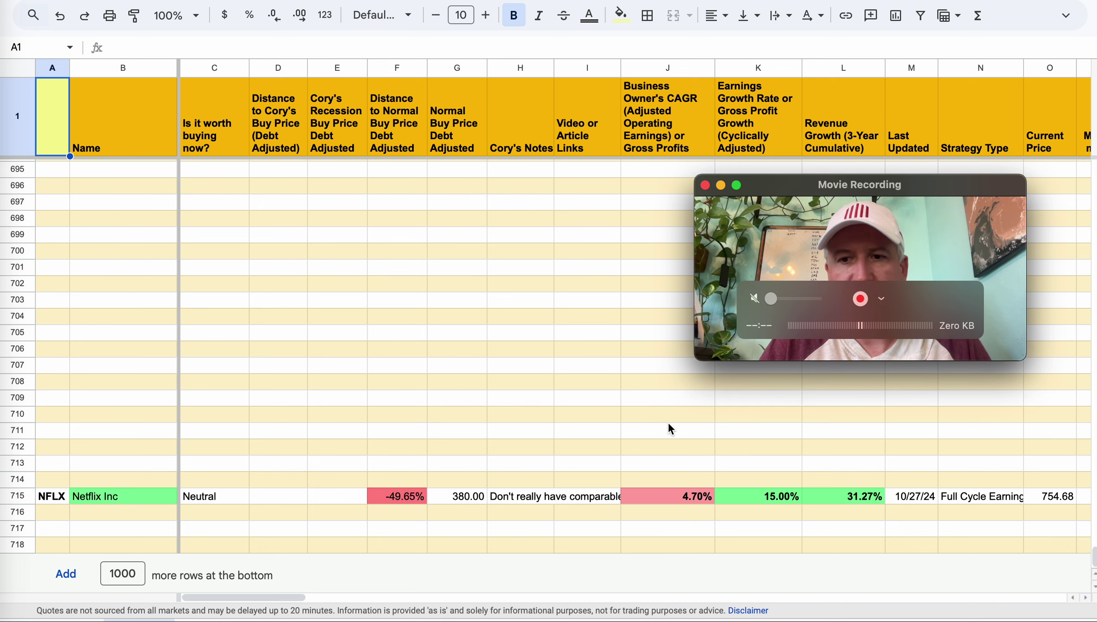
left_click(852, 498)
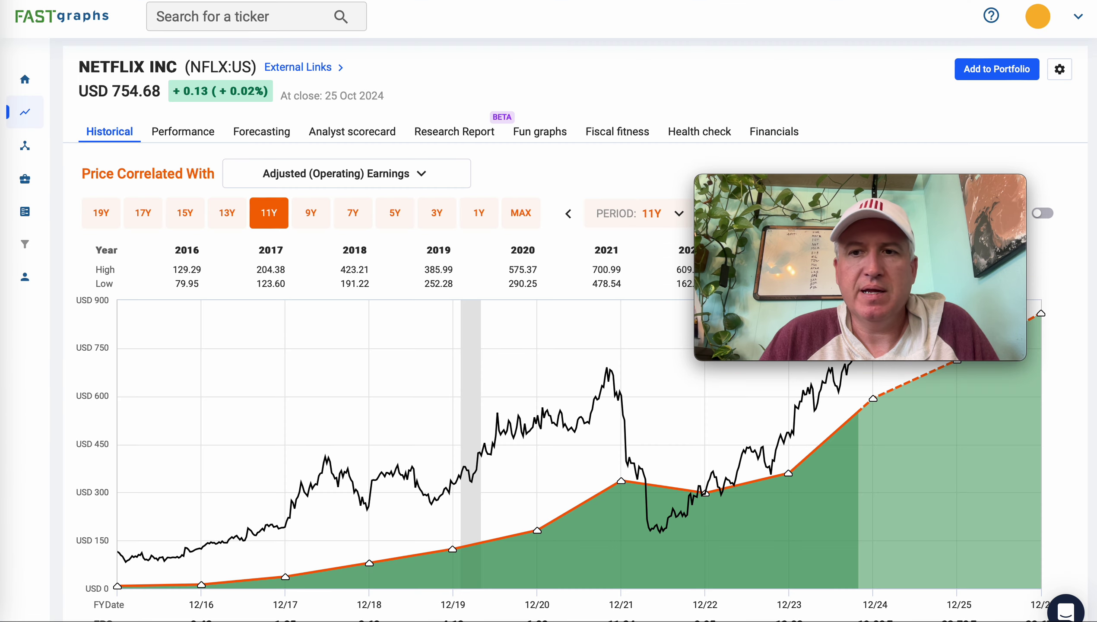
scroll(285, 245, "down", 1)
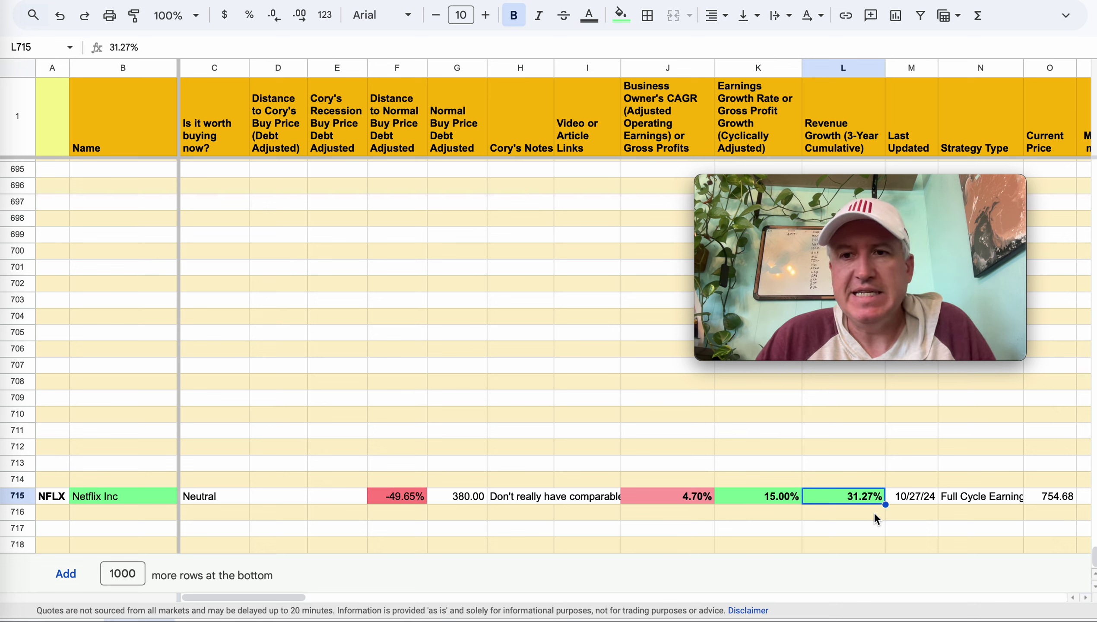
left_click(840, 518)
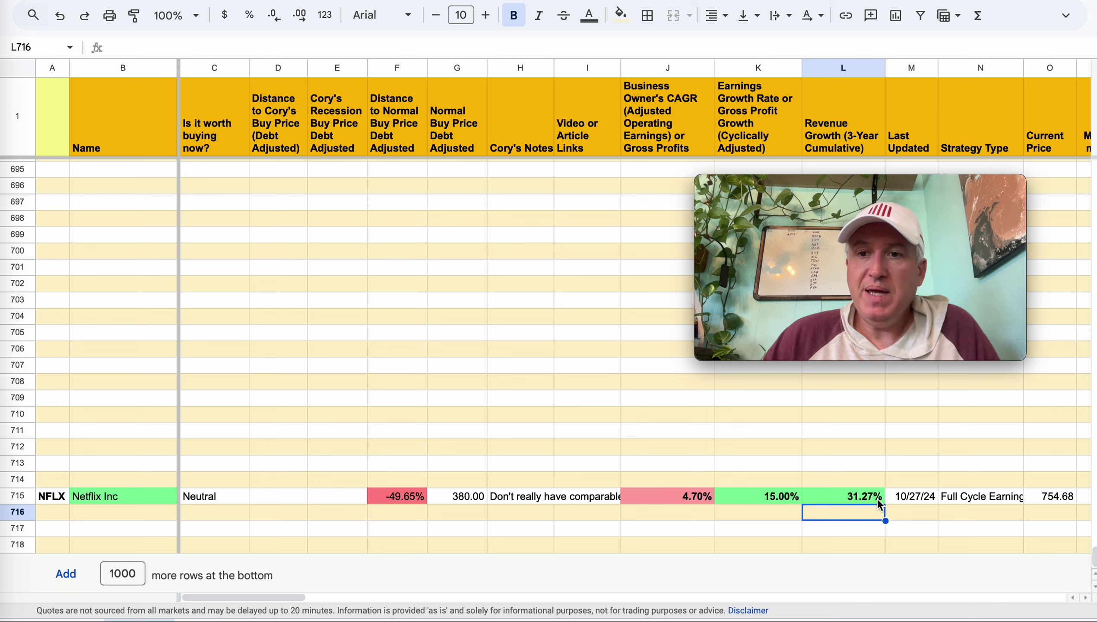
left_click(791, 501)
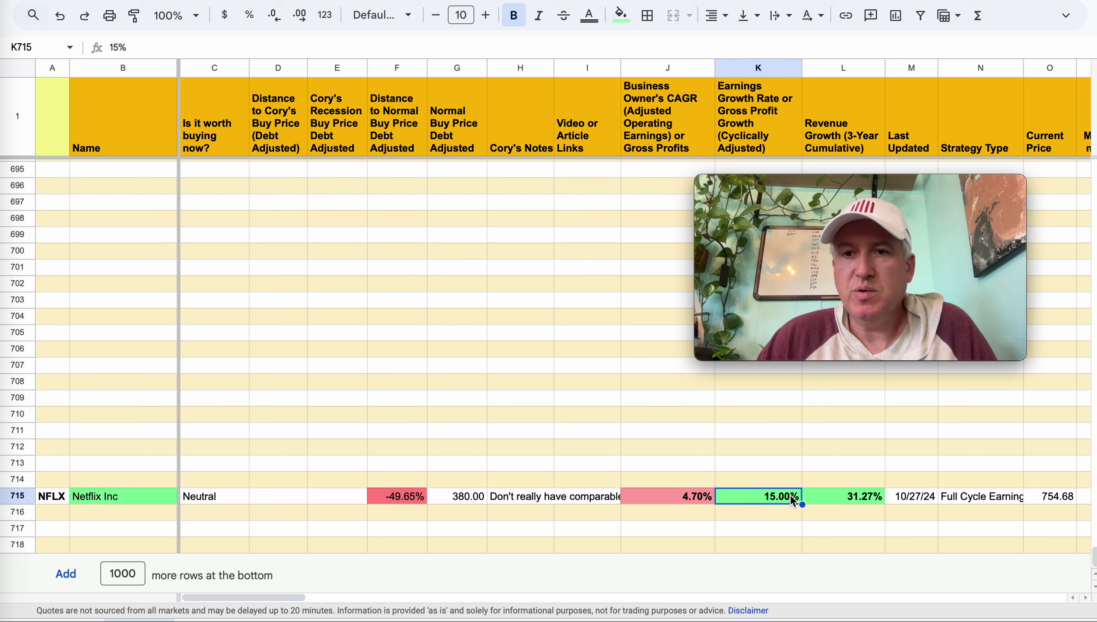
left_click(871, 499)
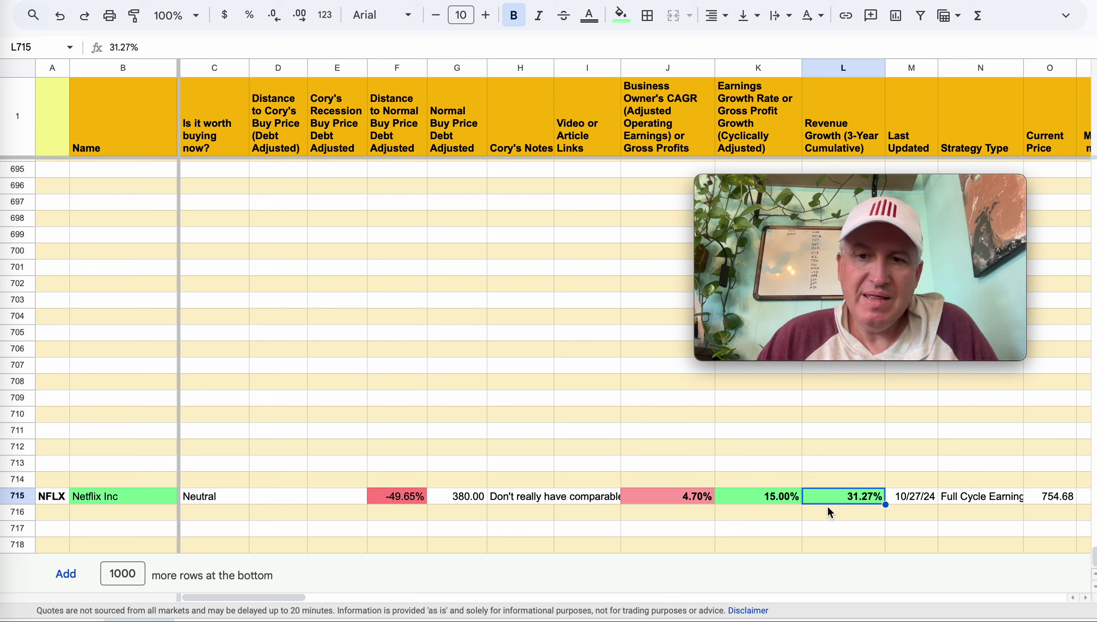
left_click(787, 494)
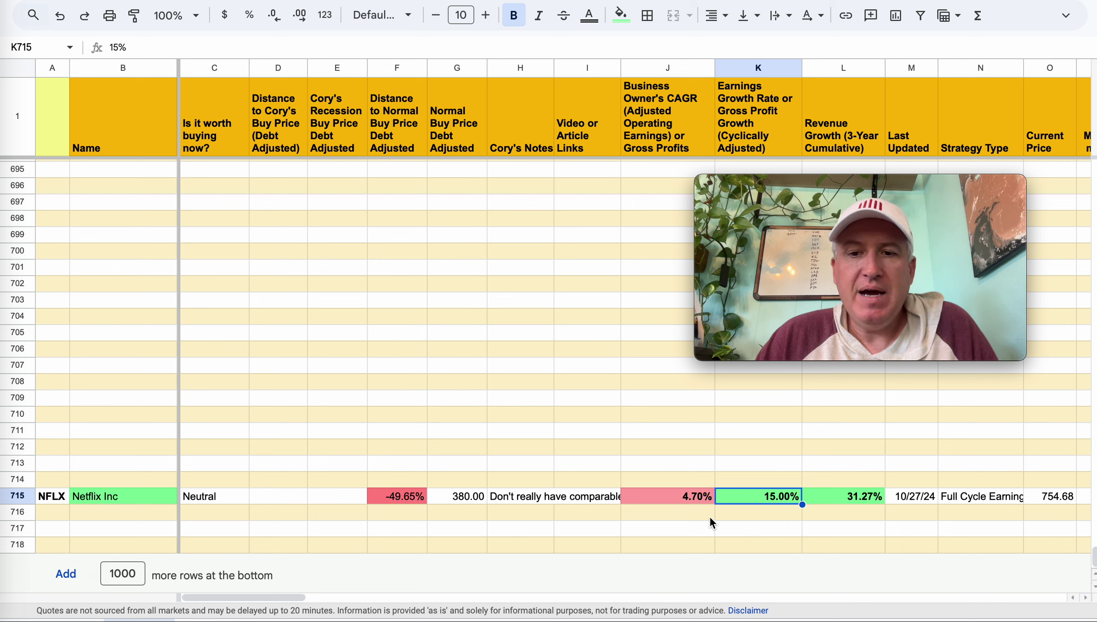
Inspect Netflix's Business Owner's CAGR formula in row 715 and compare it with the revenue and earnings growth cells.
left_click(695, 497)
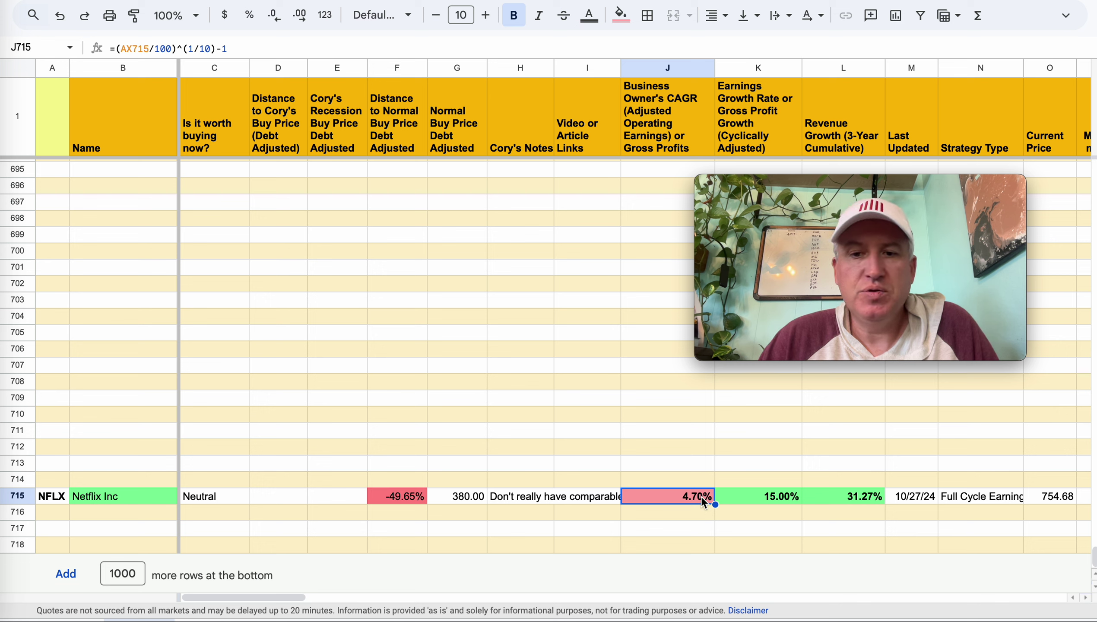
left_click(700, 475)
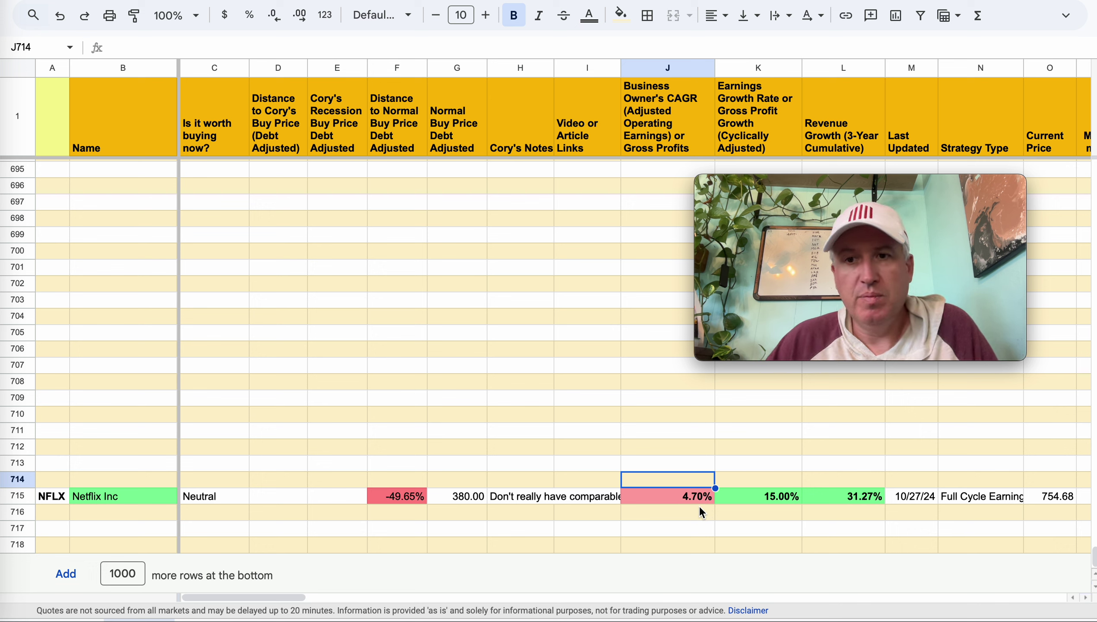
left_click(856, 504)
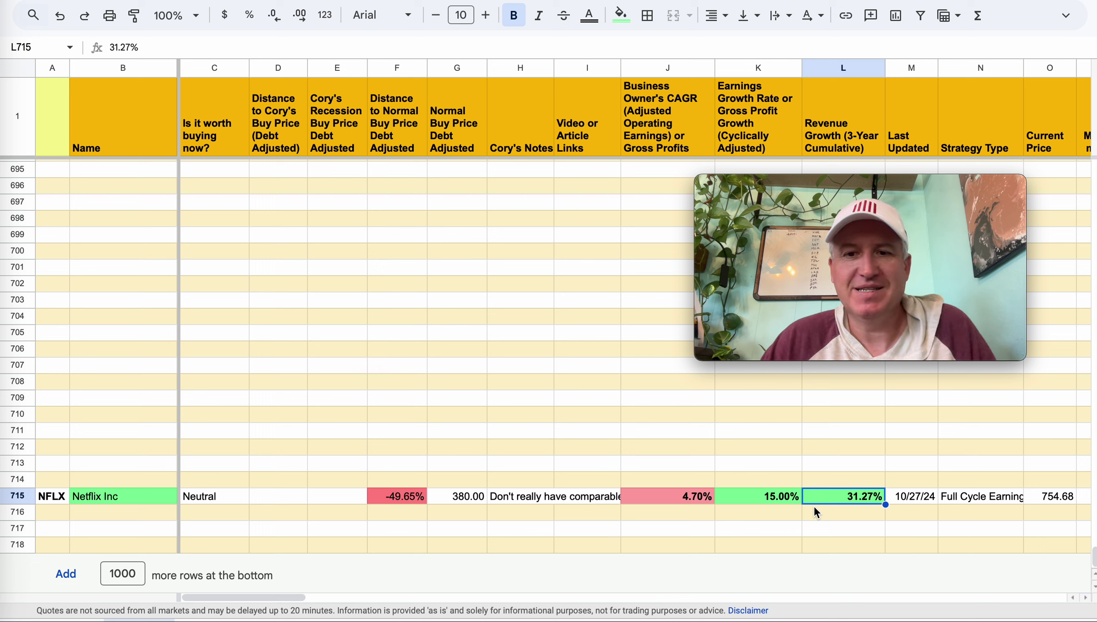
left_click(685, 496)
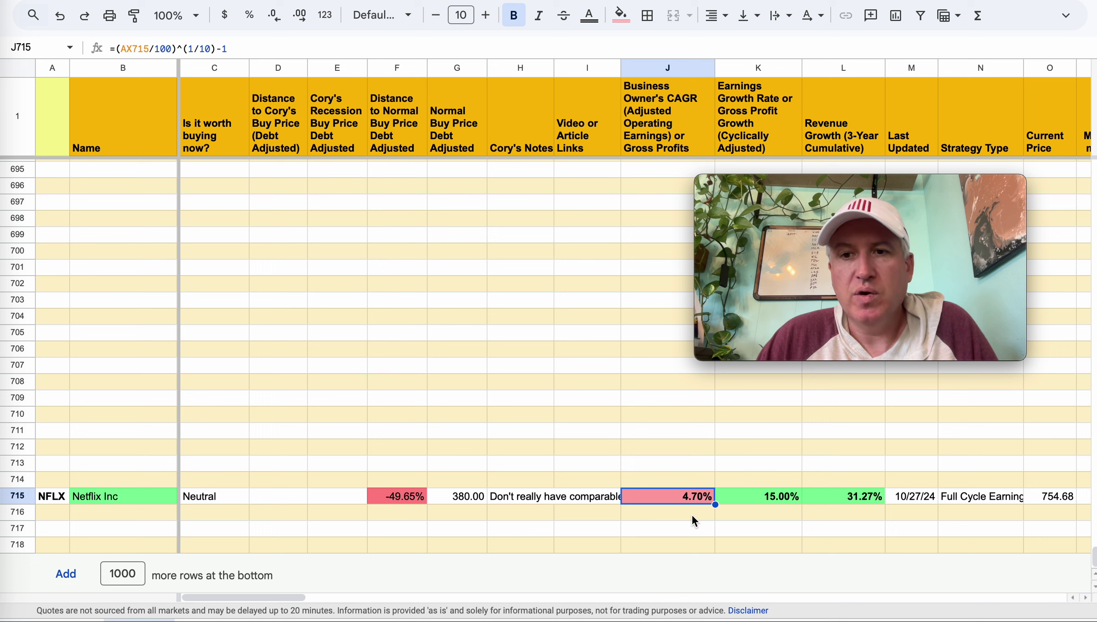
left_click(781, 498)
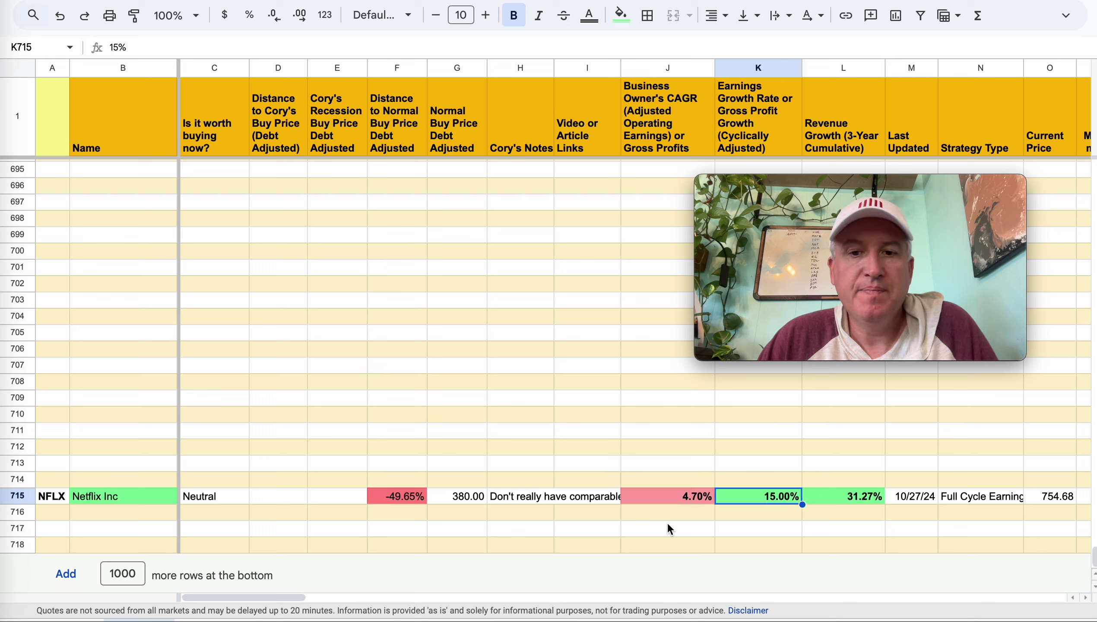
left_click(669, 498)
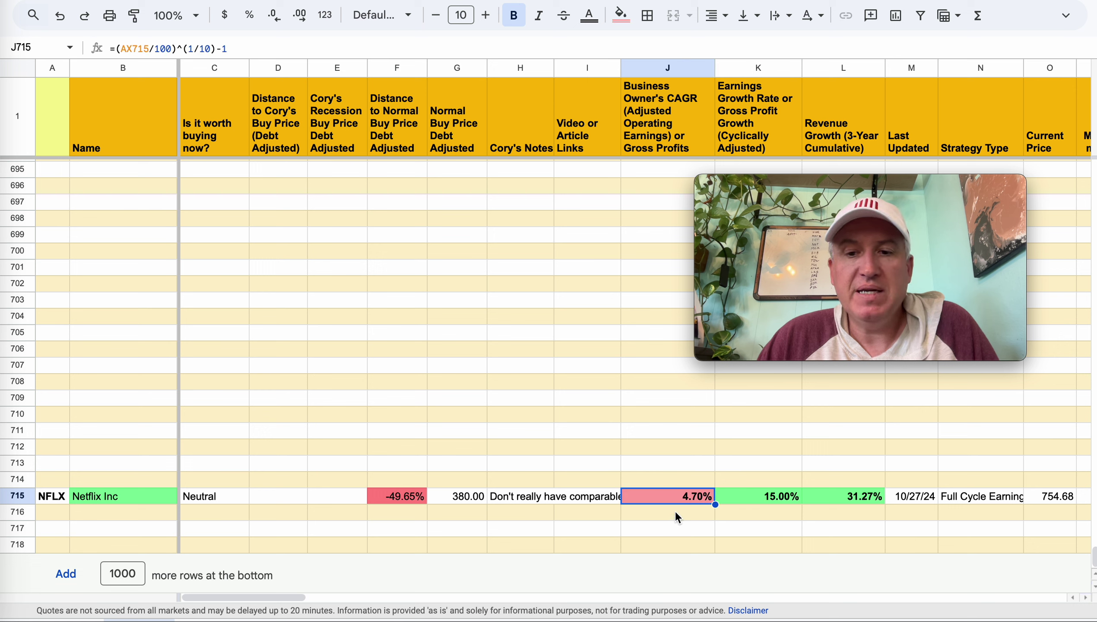
Compare Netflix's debt-adjusted normal buy price with its current price, and check the earnings growth rate again.
left_click(475, 503)
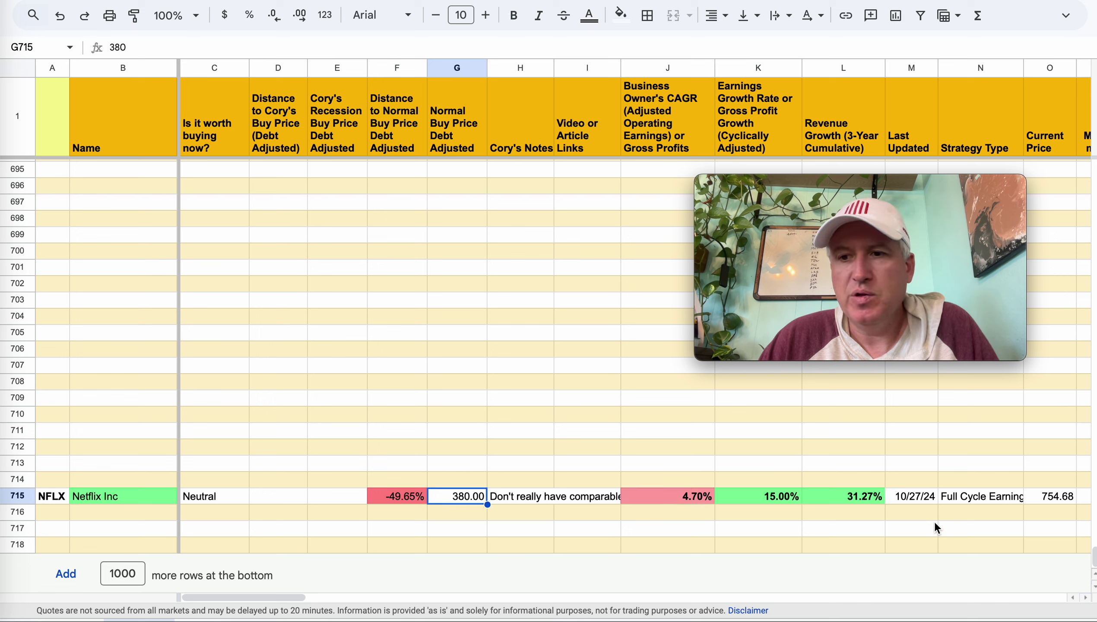
left_click(1051, 497)
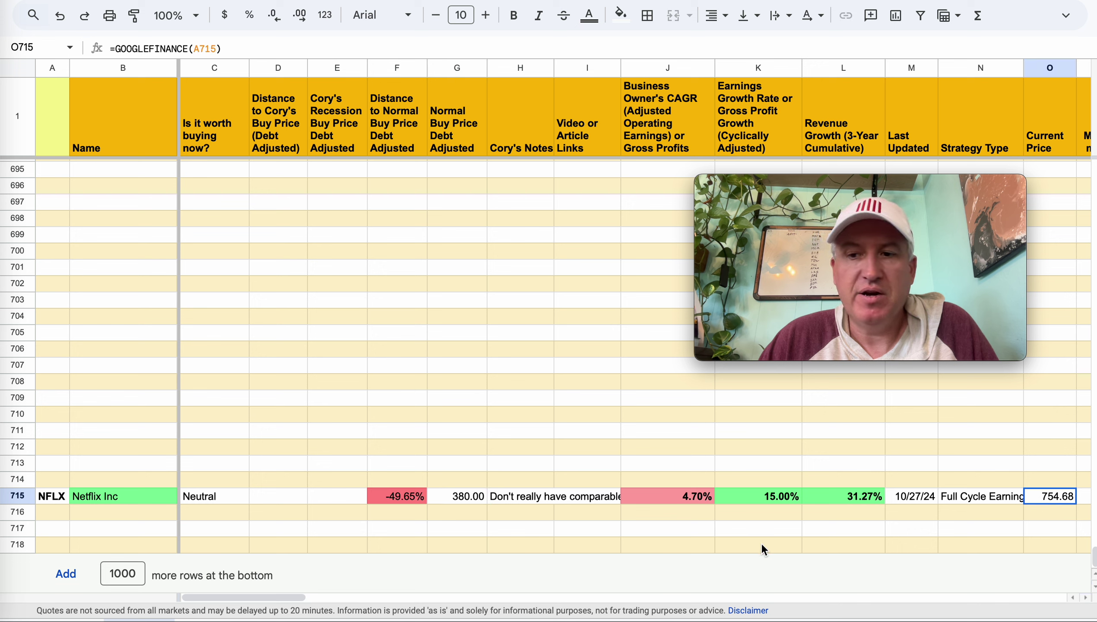
left_click(596, 513)
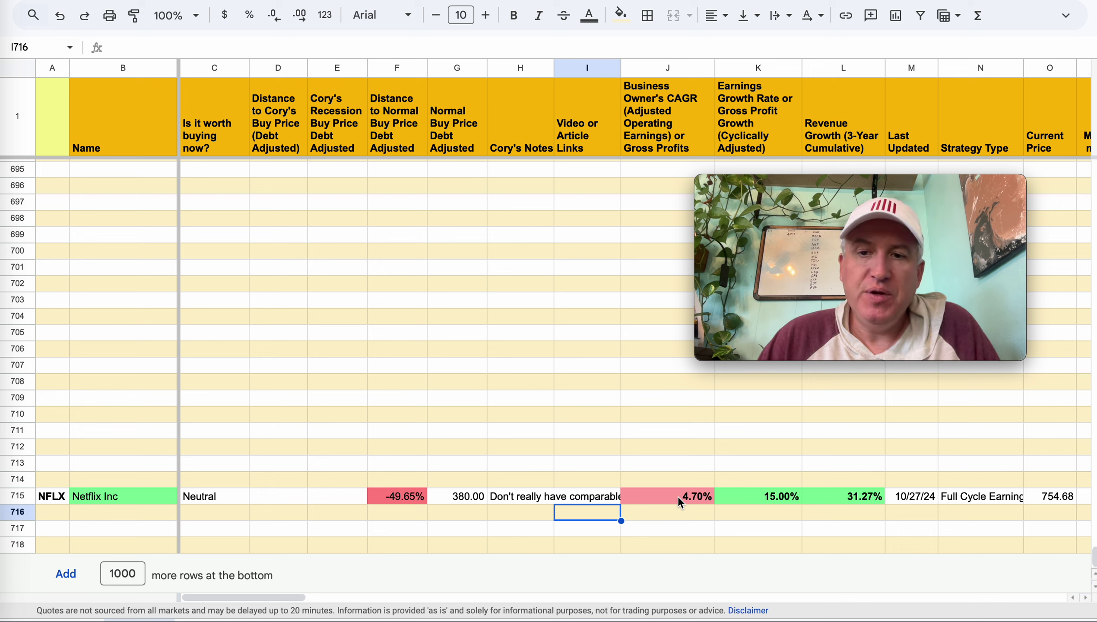
left_click(760, 497)
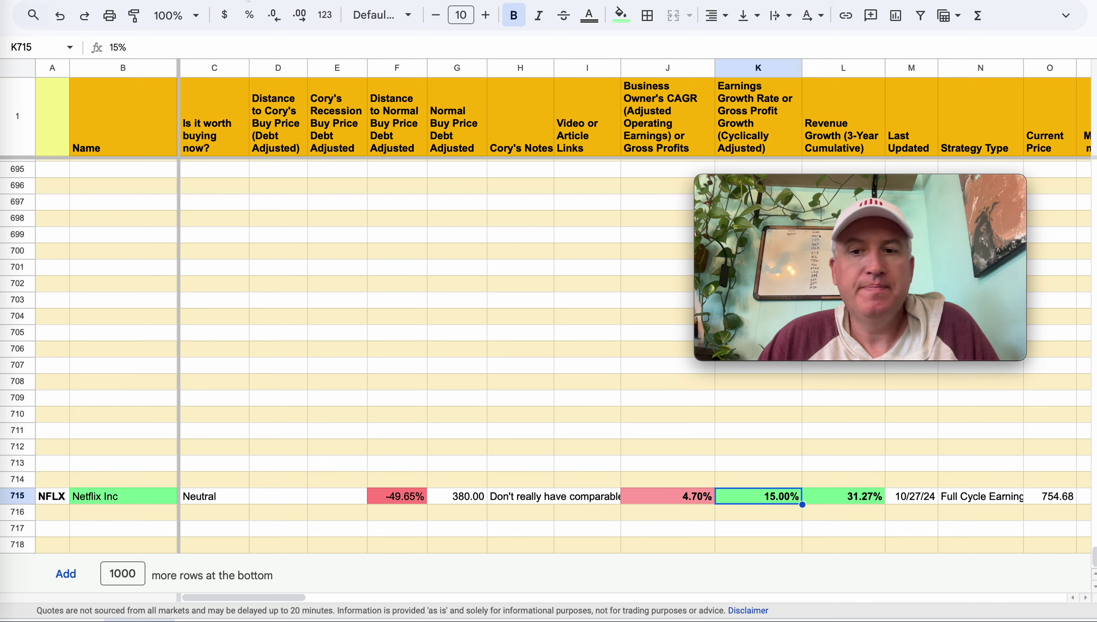
Switch to FAST Graphs, move the camera window off the Netflix chart, and examine the recent price and forward earnings estimates.
left_click(247, 1)
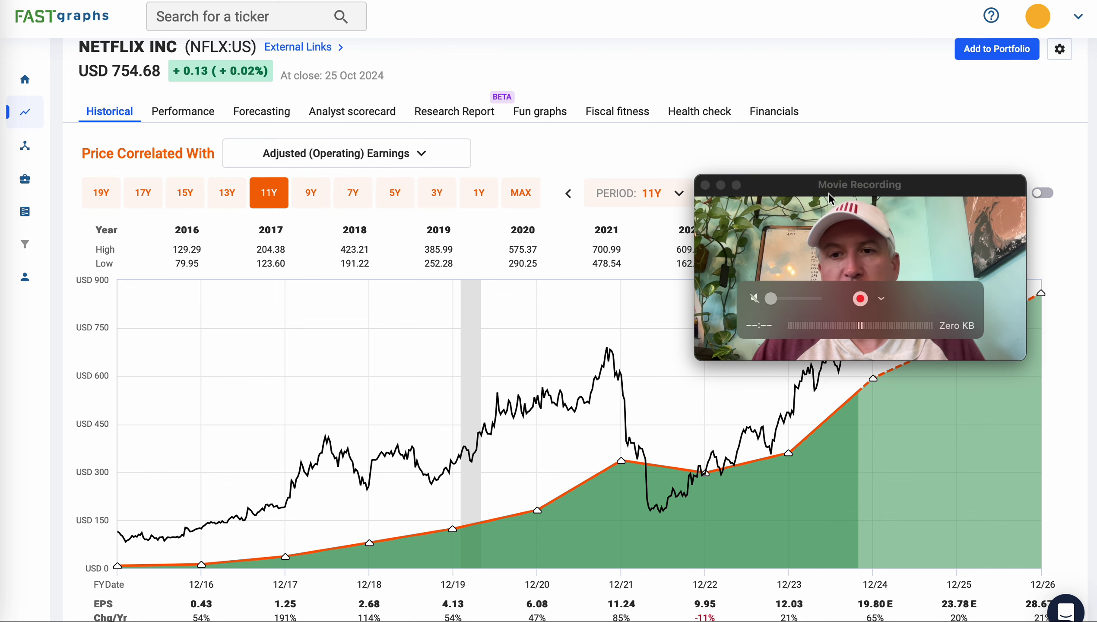
left_click_drag(832, 191, 818, 43)
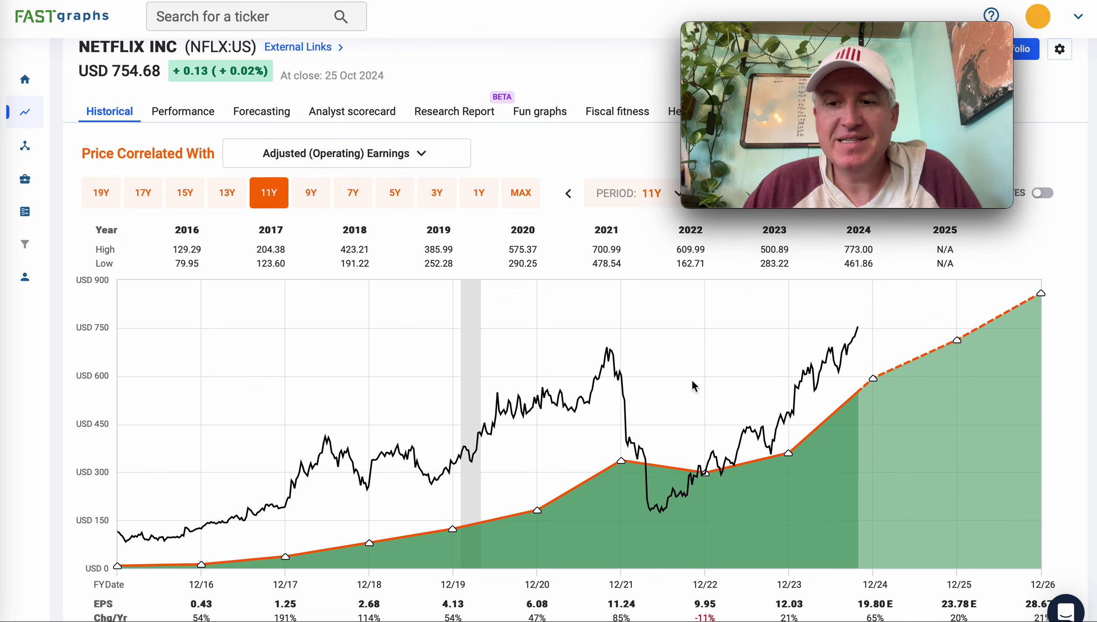
scroll(693, 386, "down", 1)
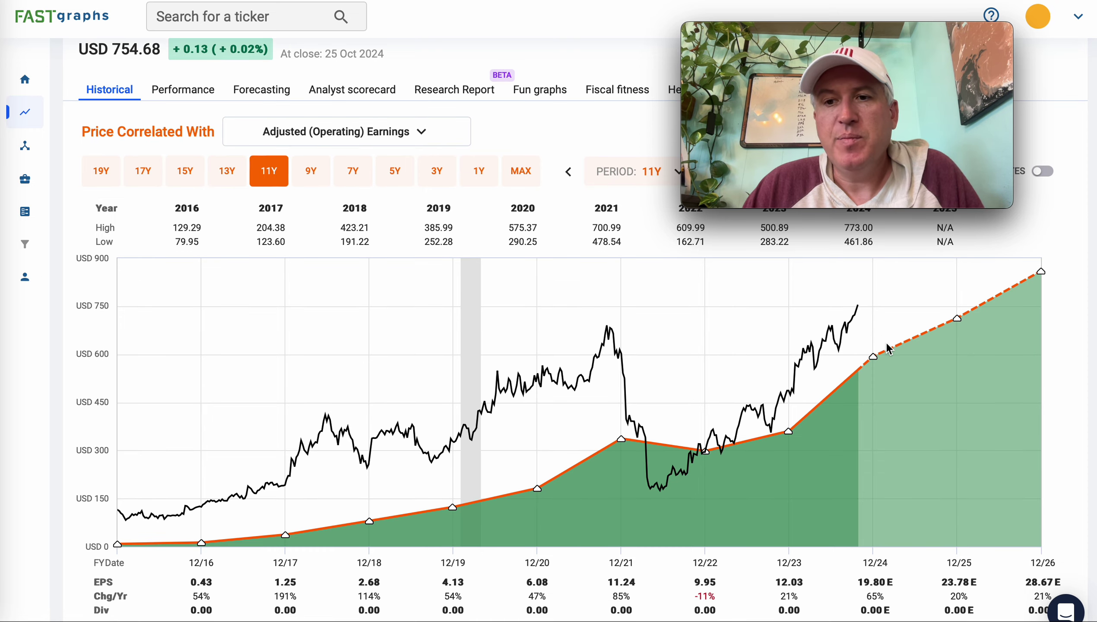
scroll(562, 309, "up", 1)
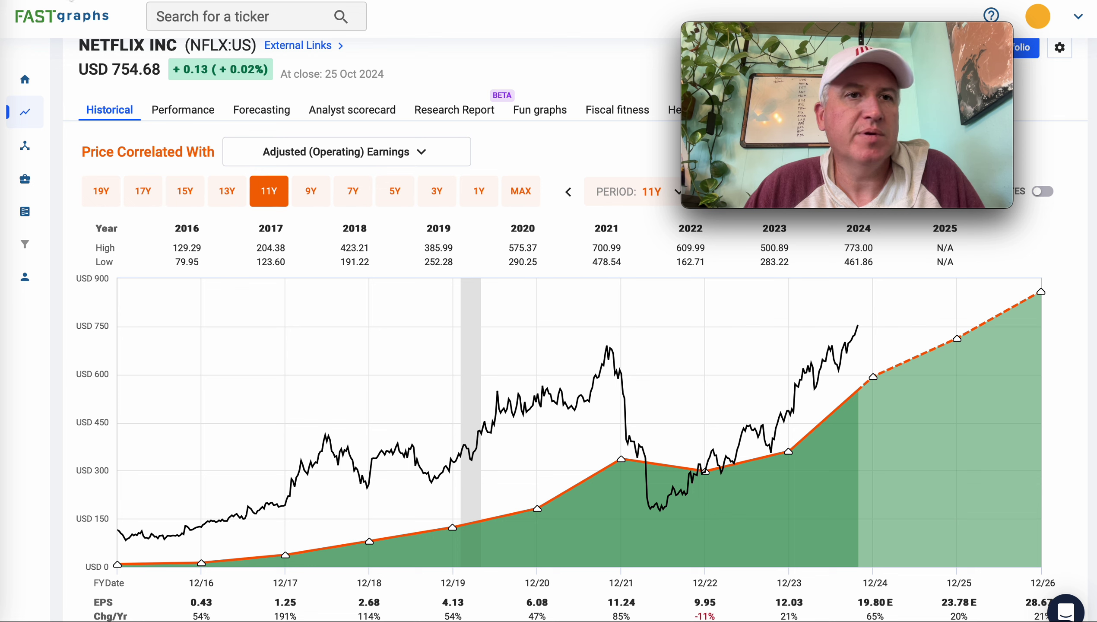
Try a 20% earnings growth rate for Netflix in cell K715 of the spreadsheet and undo the change.
key("ctrl+Tab")
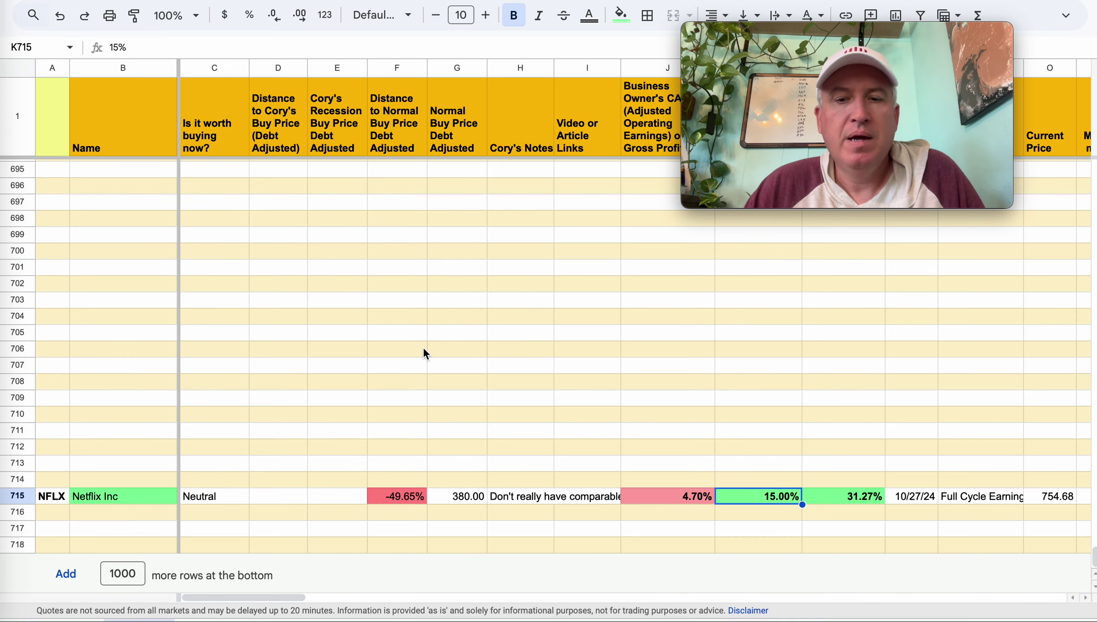
left_click(687, 499)
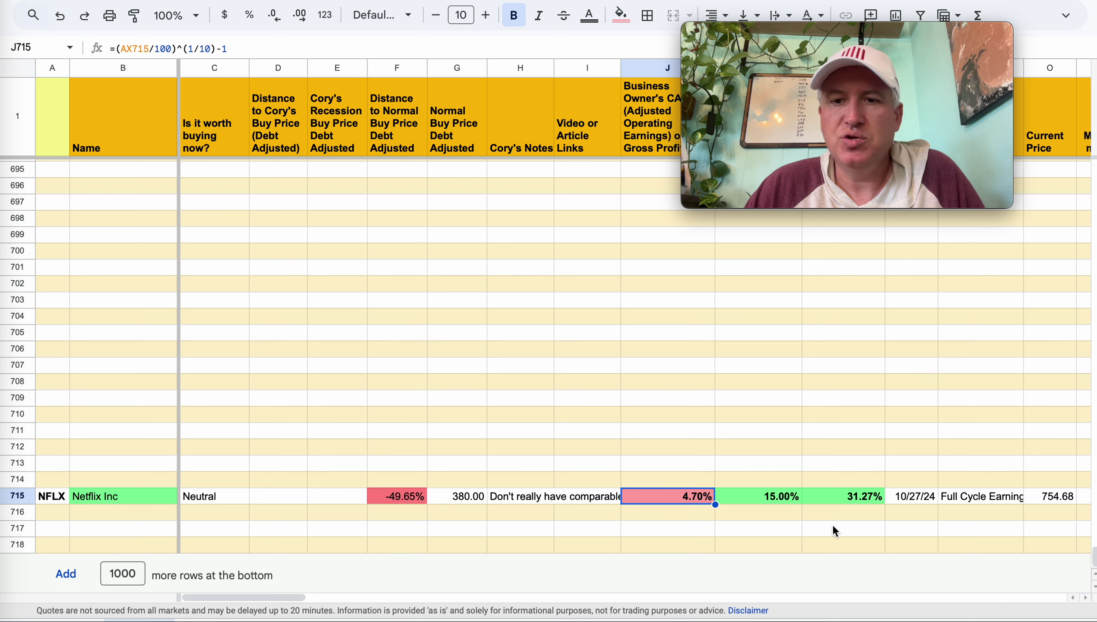
left_click(790, 500)
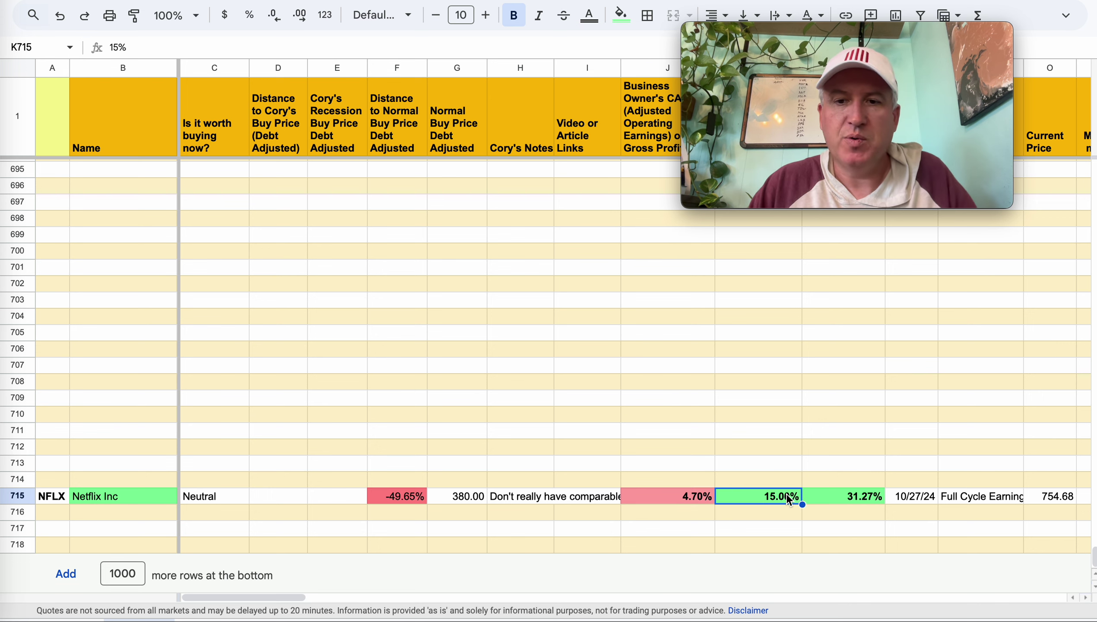
type("20")
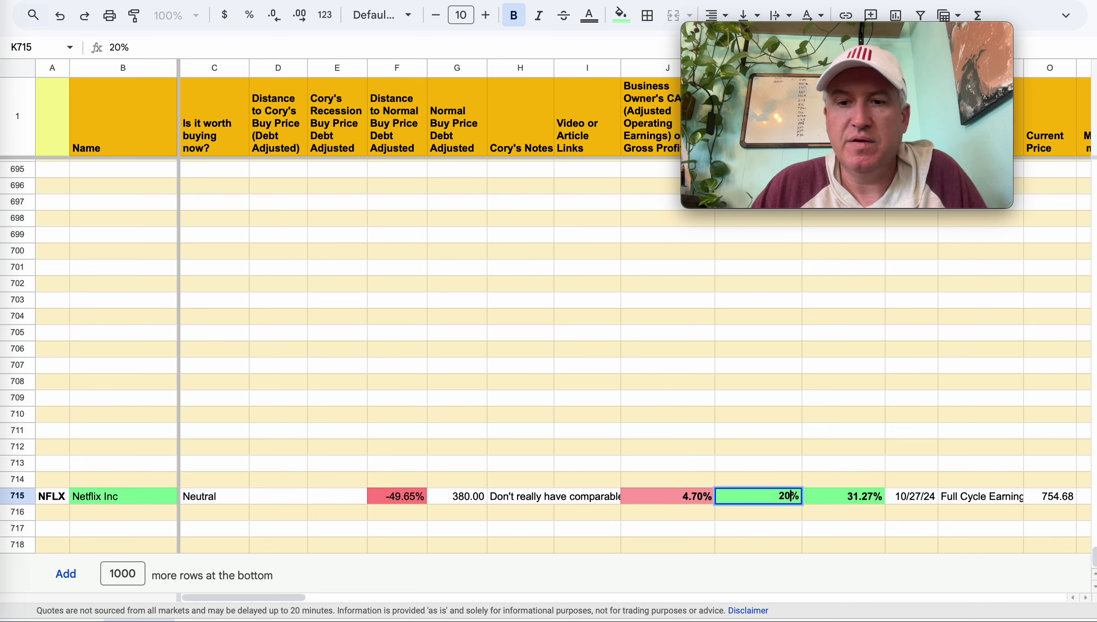
key("Return")
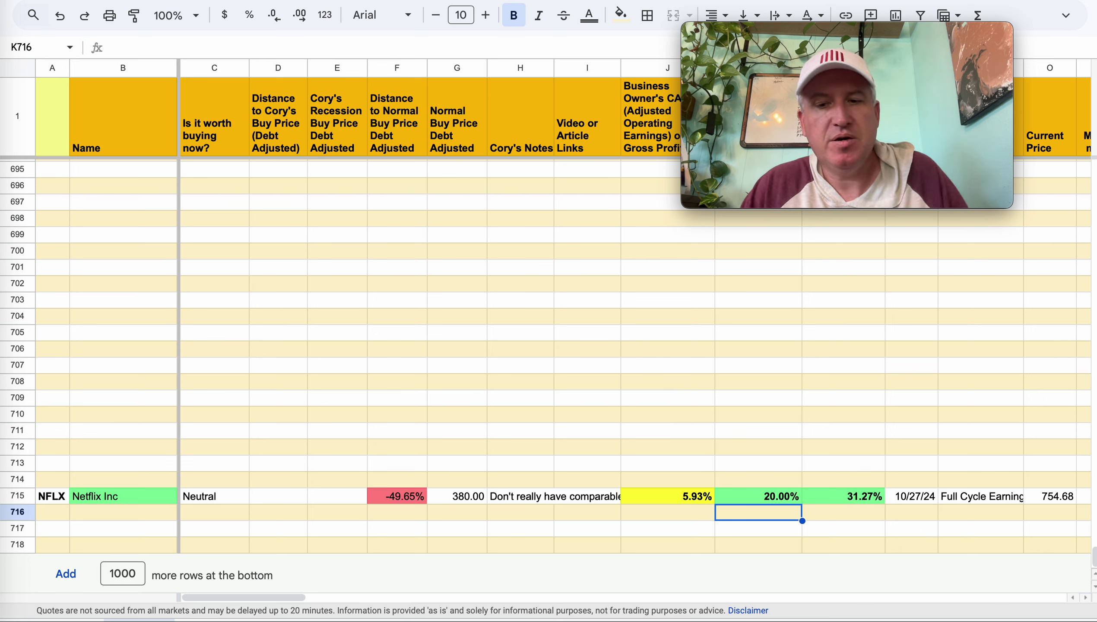
key("ctrl+z")
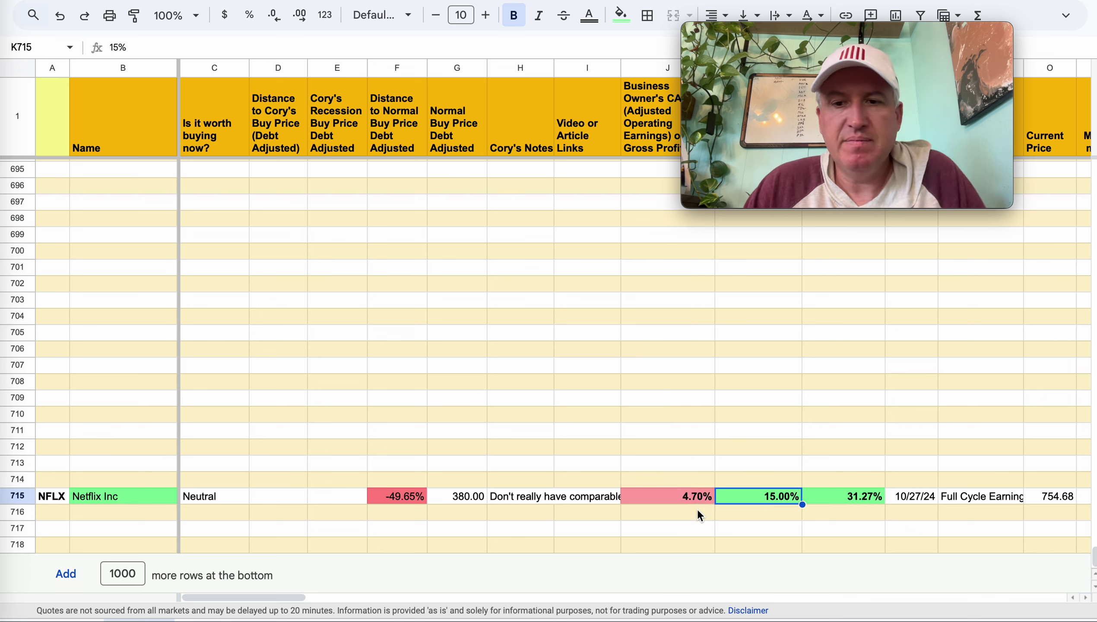
left_click(699, 512)
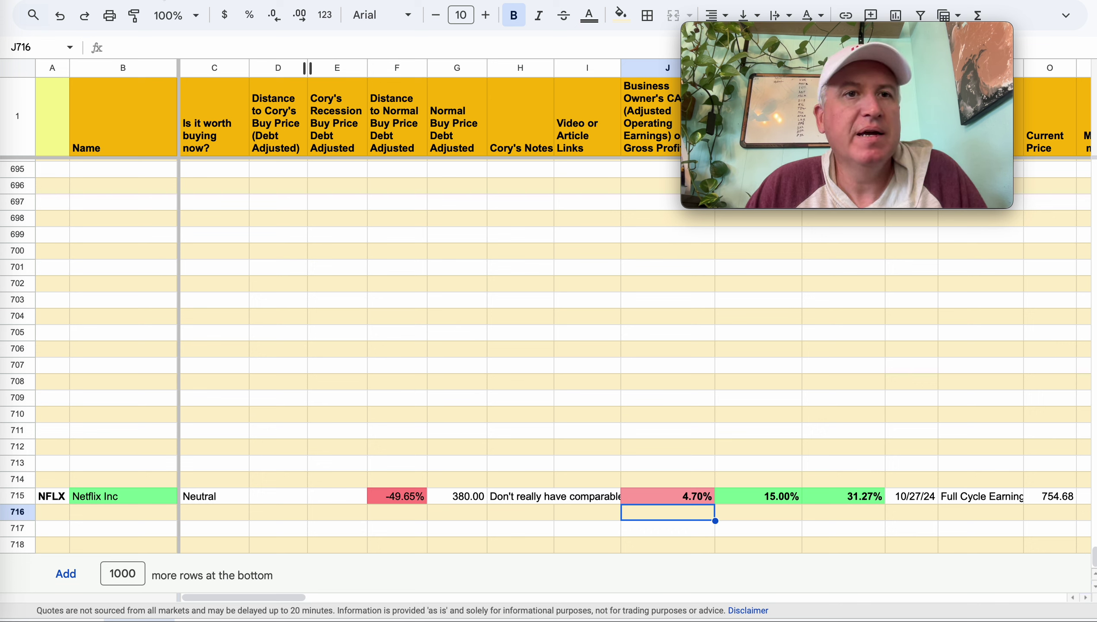
Return to FAST Graphs and read Netflix's price and P/E on the chart around its 2022 low.
left_click(253, 1)
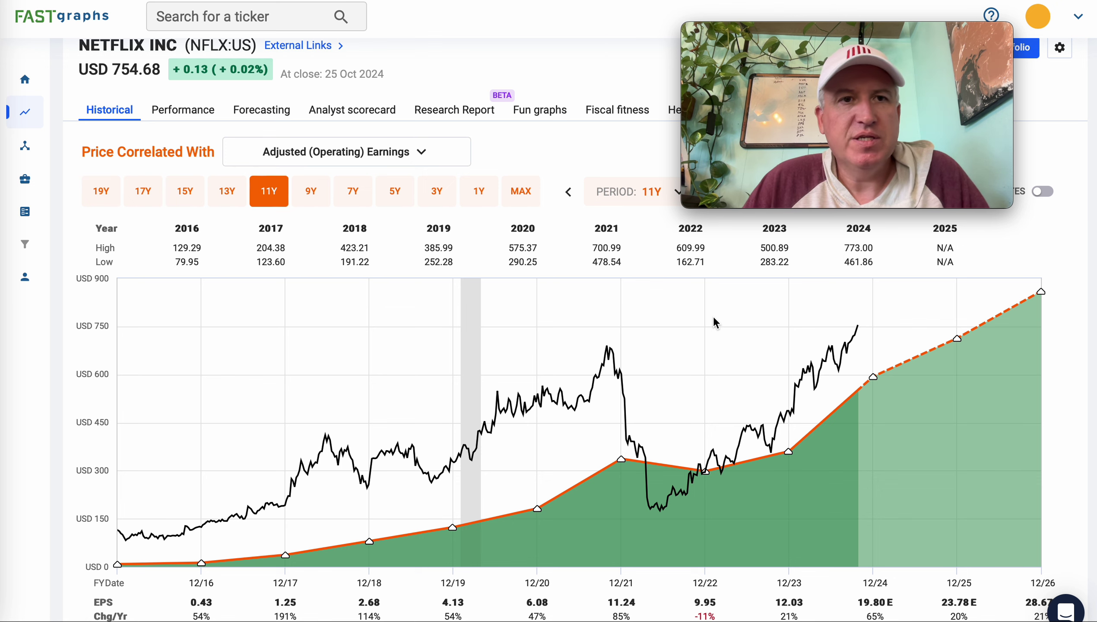
scroll(715, 319, "up", 1)
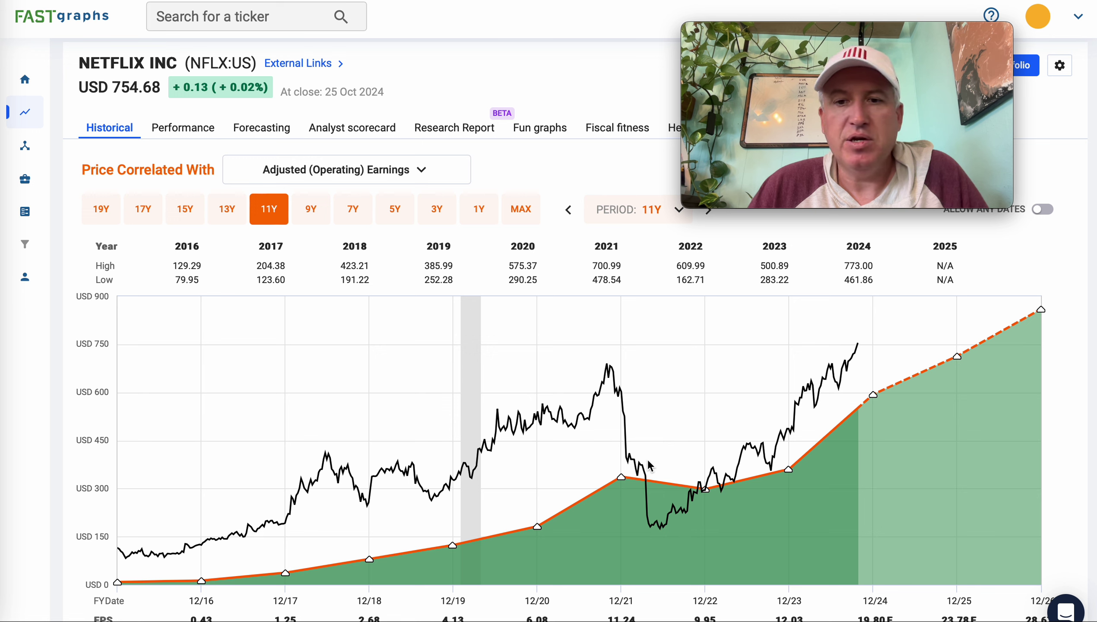
mouse_move(640, 471)
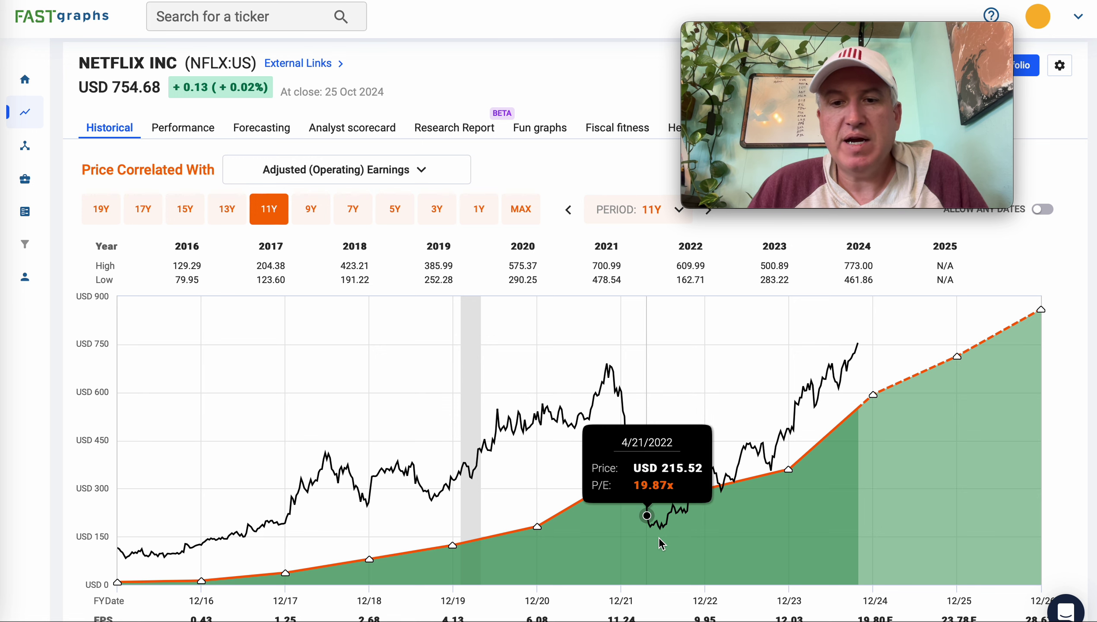